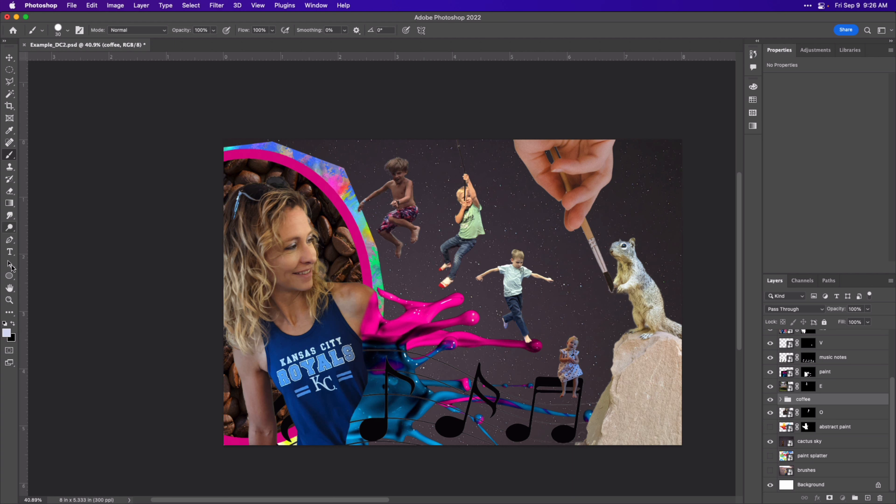
Draw a narrow tilted ellipse about 0.3 in wide and 0.83 in high over the cut edge of the woman's arm.
click(9, 275)
mouse_move(374, 291)
mouse_down()
mouse_move(360, 336)
mouse_move(386, 294)
mouse_move(361, 337)
mouse_up()
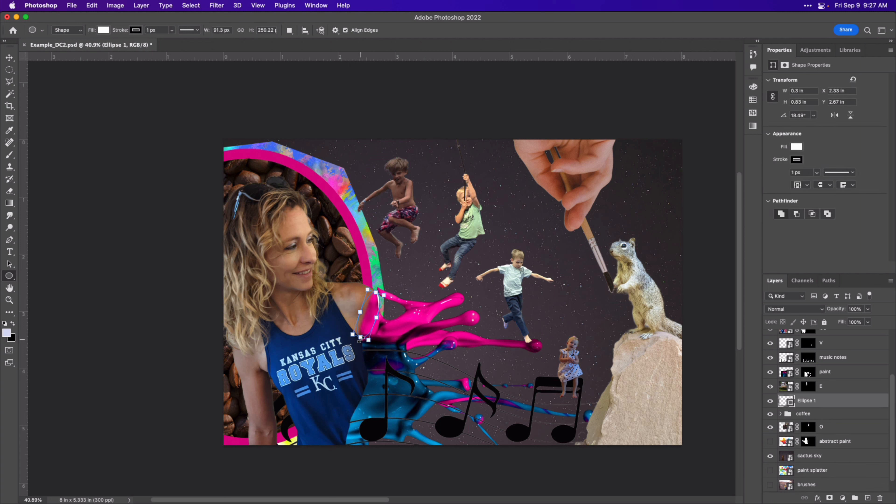
Set the foreground color to dark blue.
click(6, 332)
click(516, 240)
click(635, 191)
Change the ellipse's fill color to dark purple #6d166d.
double_click(786, 401)
click(520, 264)
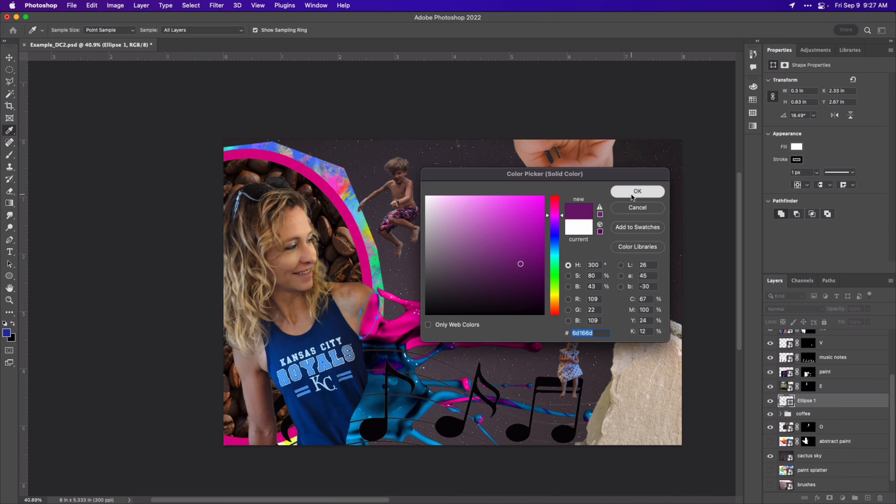
click(637, 192)
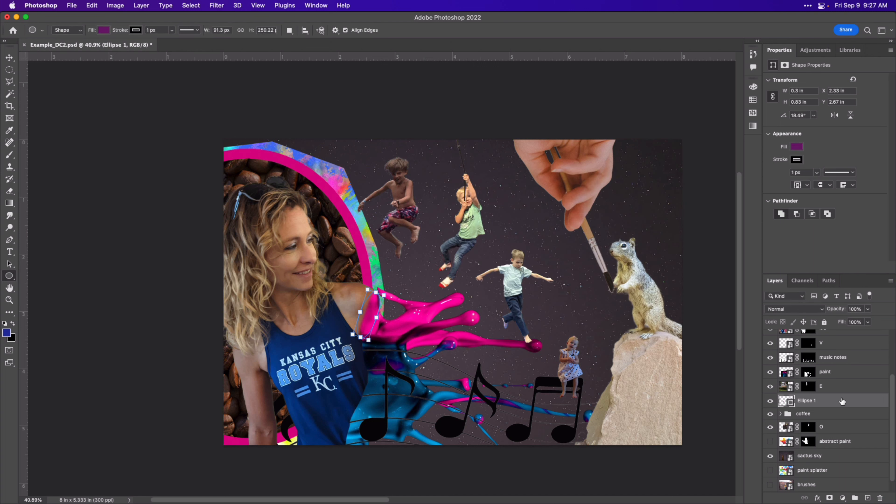
Reorder the Ellipse 1 layer so it sits directly above the Me layer, covering the arm's edge.
scroll(842, 401, up, 1)
drag(843, 420, 839, 358)
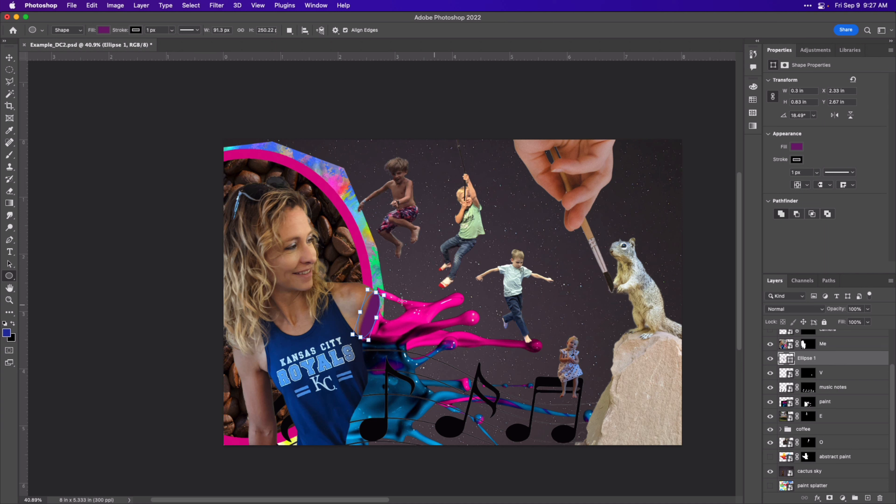
drag(848, 358, 847, 338)
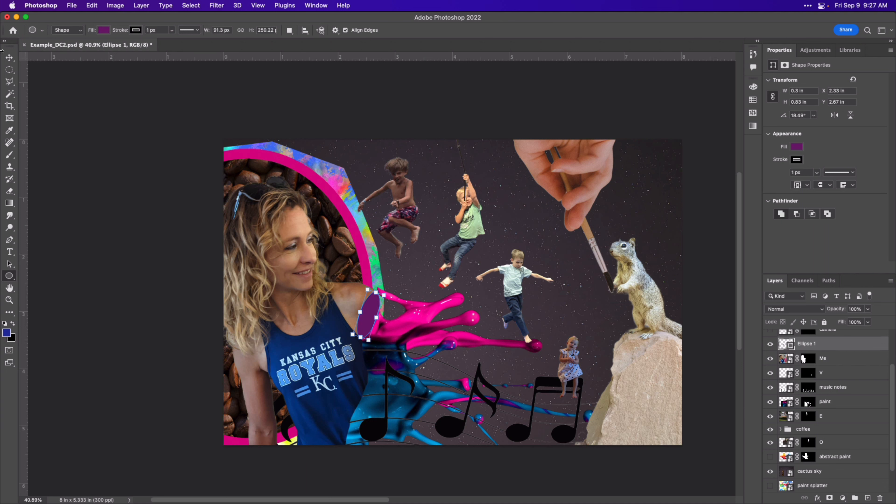
click(10, 57)
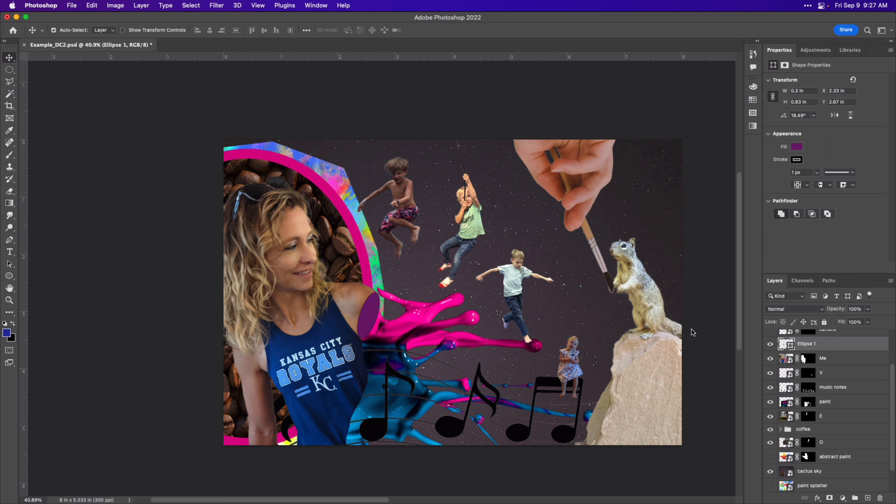
Hide and then delete the Ellipse 1 layer.
click(769, 344)
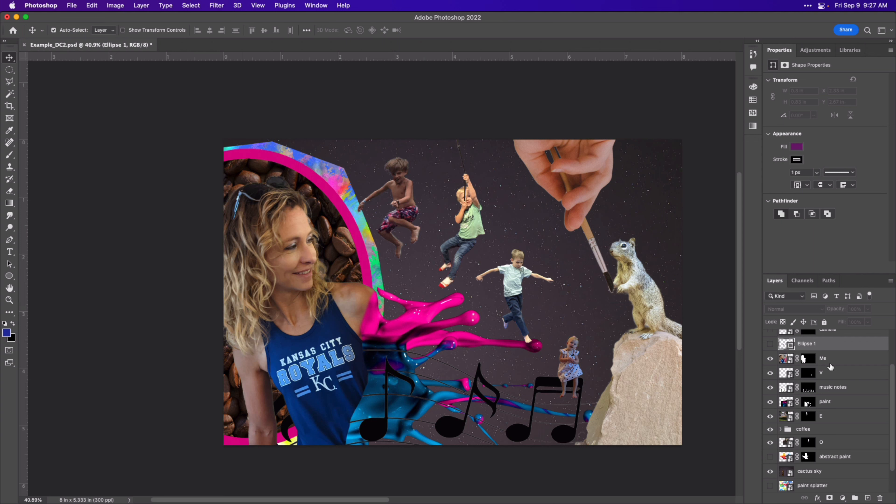
scroll(823, 418, up, 3)
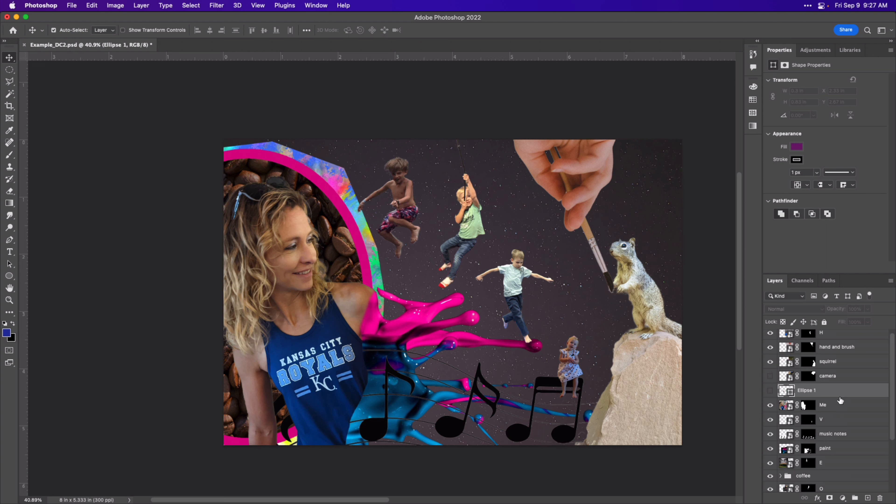
key(Delete)
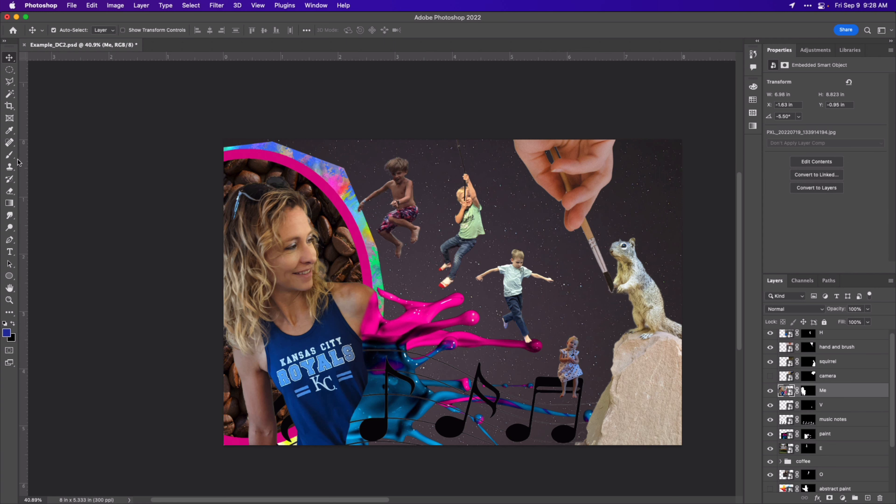
Try to paint on the Me smart object layer with the Brush tool, declining to rasterize it.
click(9, 155)
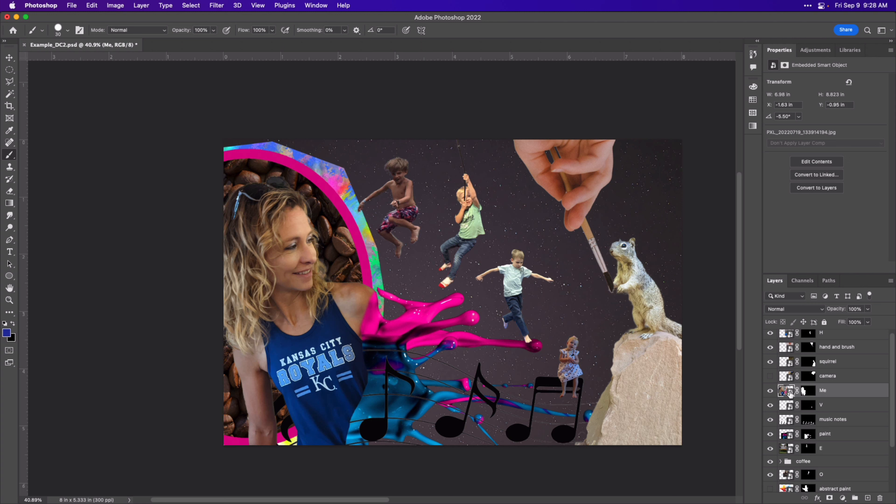
click(565, 323)
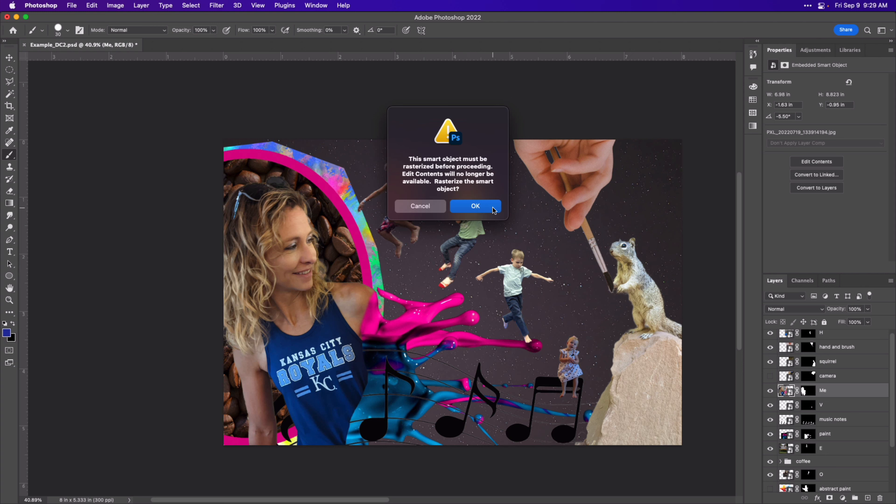
click(417, 209)
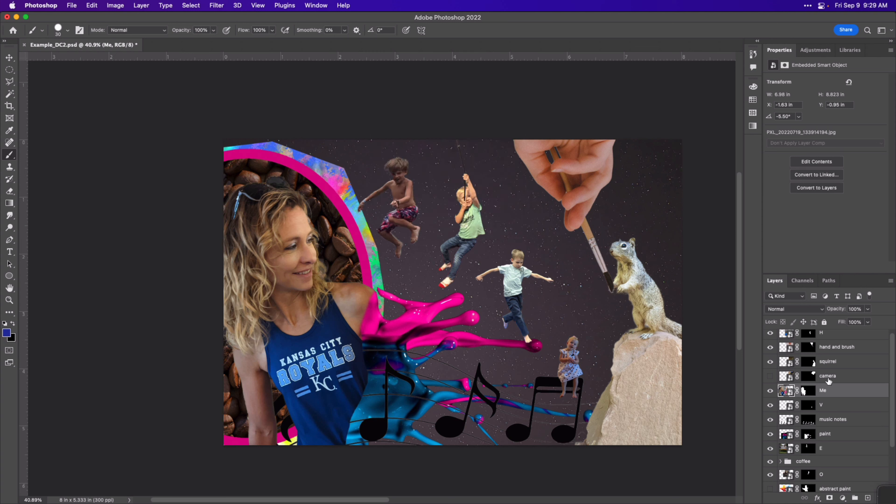
Create a new empty layer above the Me layer and name it "scribbles".
click(867, 498)
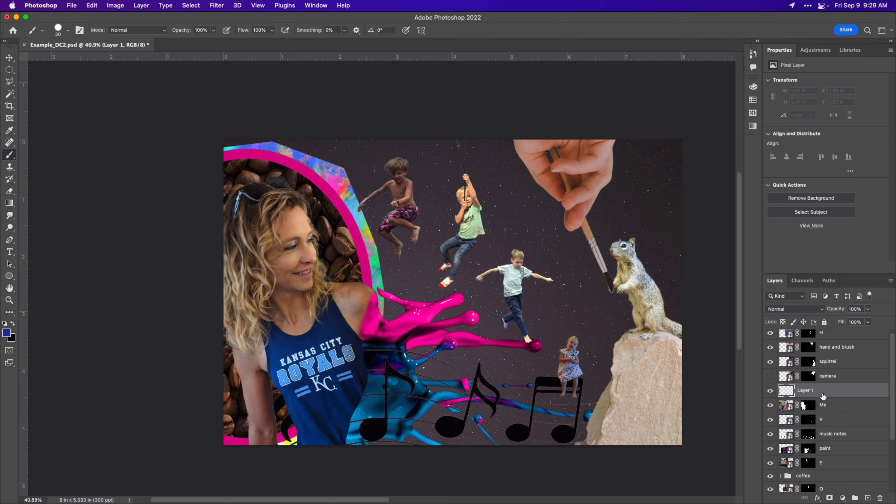
double_click(805, 391)
text(scribbles)
Paint loose blue scribbles over the four children on the scribbles layer, then clear them.
click(416, 241)
mouse_move(417, 242)
mouse_down()
mouse_move(527, 257)
mouse_move(603, 287)
mouse_move(595, 381)
mouse_move(369, 174)
mouse_move(519, 299)
mouse_move(588, 329)
mouse_move(549, 393)
mouse_move(589, 415)
mouse_up()
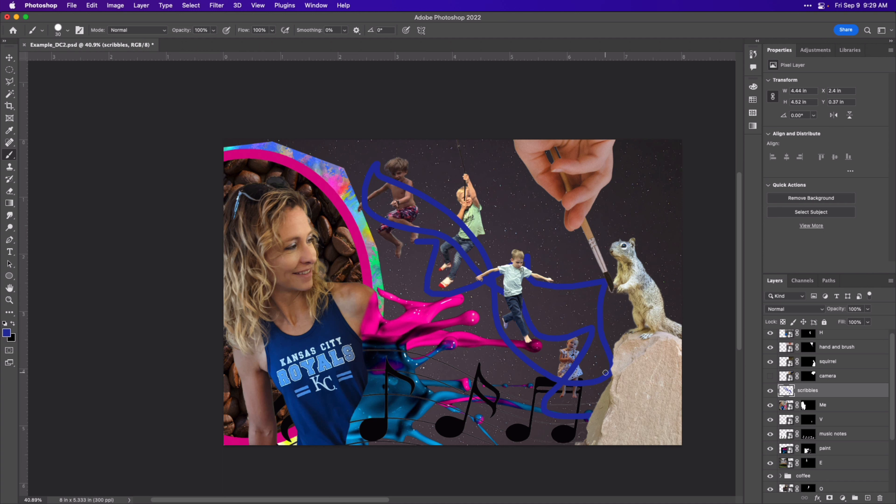
key(Delete)
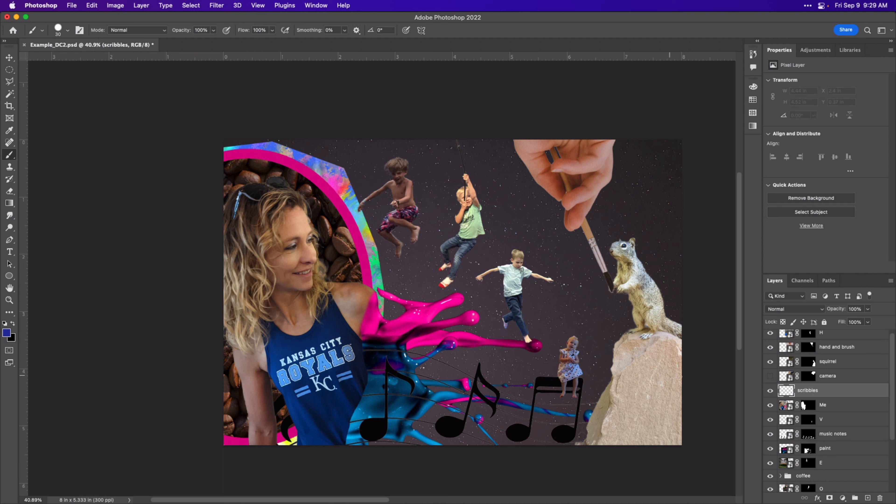
Move the scribbles layer down between the O and abstract paint layers, behind the children.
scroll(847, 419, down, 3)
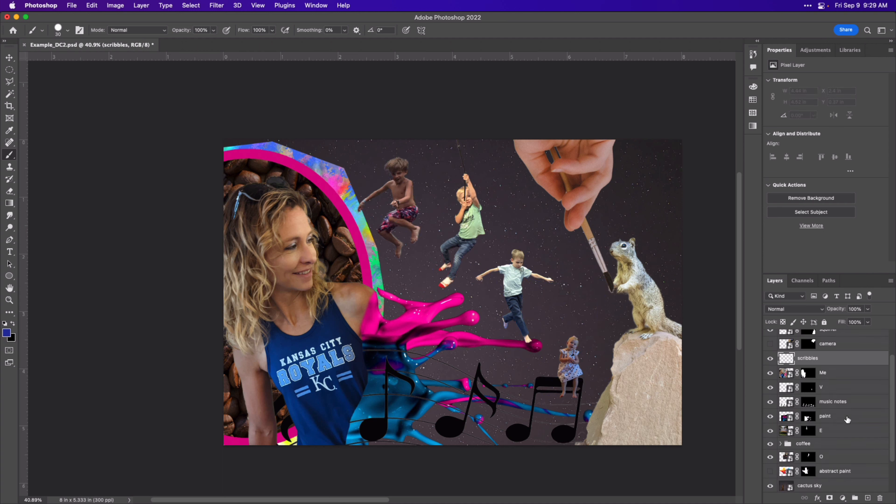
drag(846, 359, 842, 463)
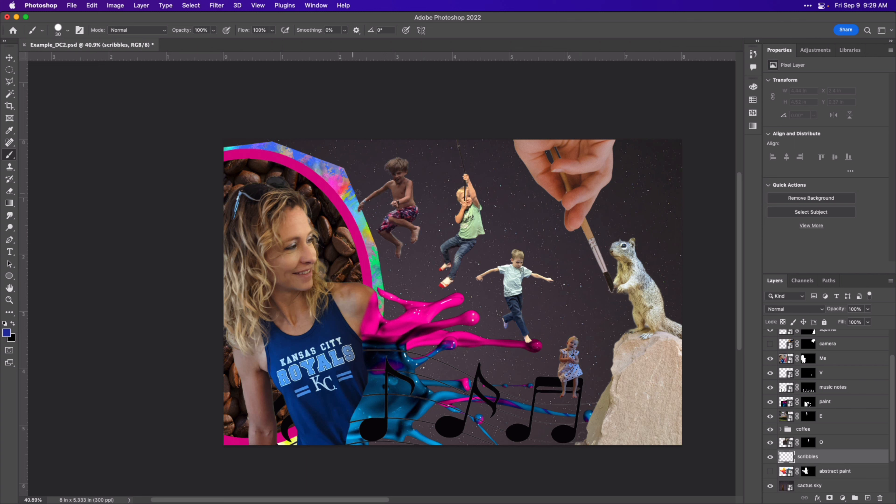
Paint a thin blue zigzag behind the children on the scribbles layer, then undo it.
mouse_move(357, 193)
mouse_down()
mouse_move(380, 219)
mouse_move(452, 230)
mouse_move(504, 293)
mouse_move(543, 321)
mouse_up()
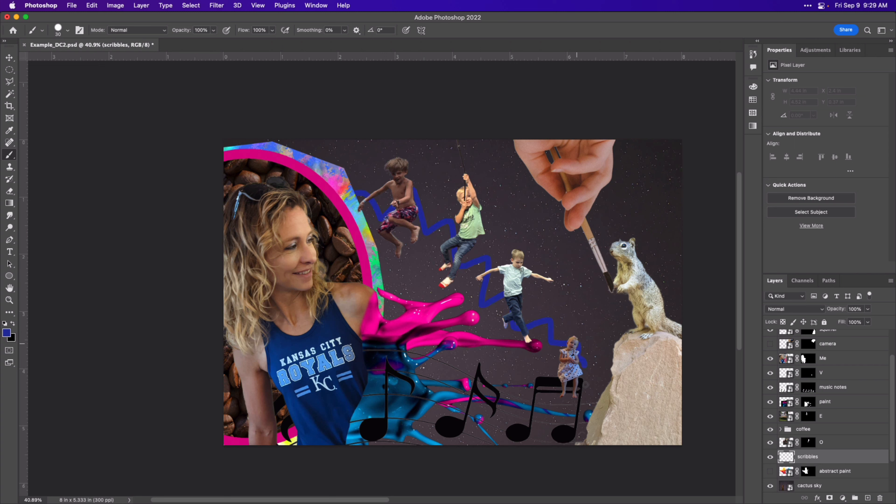
key(super+z)
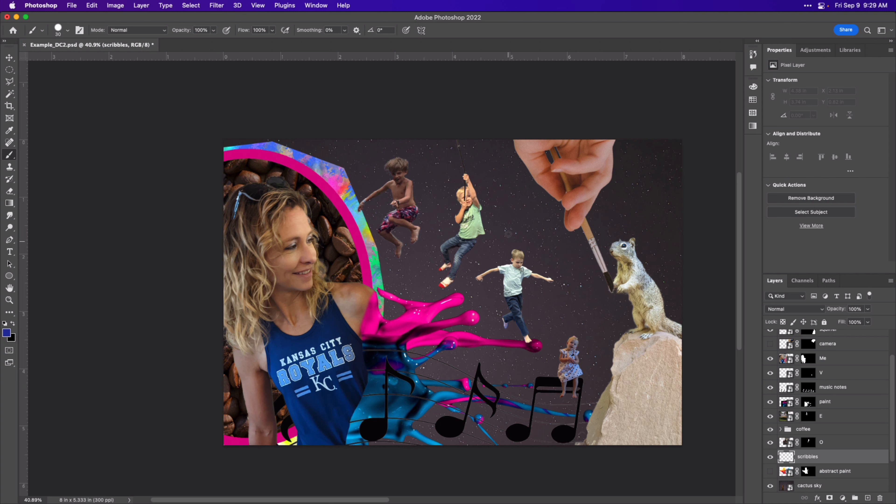
Set the brush size to 70 px.
right_click(505, 206)
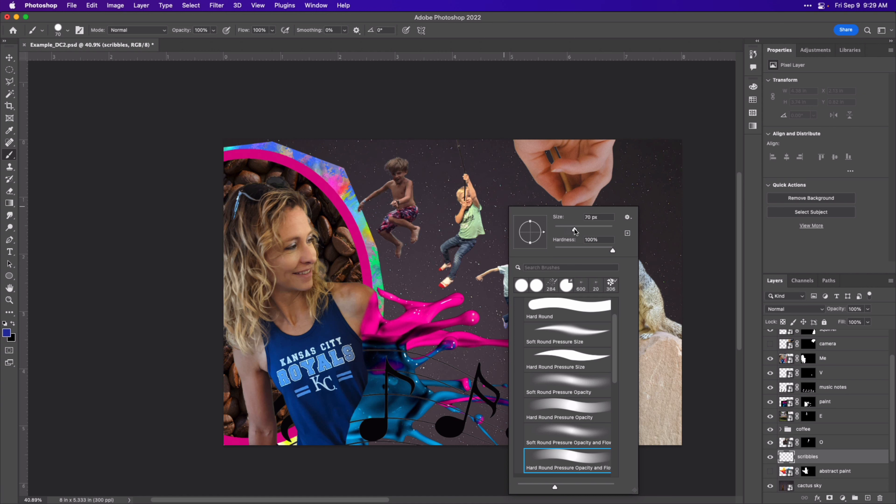
click(574, 229)
Paint a blue dot and two straight diagonal strokes behind the children, then undo them all.
click(366, 179)
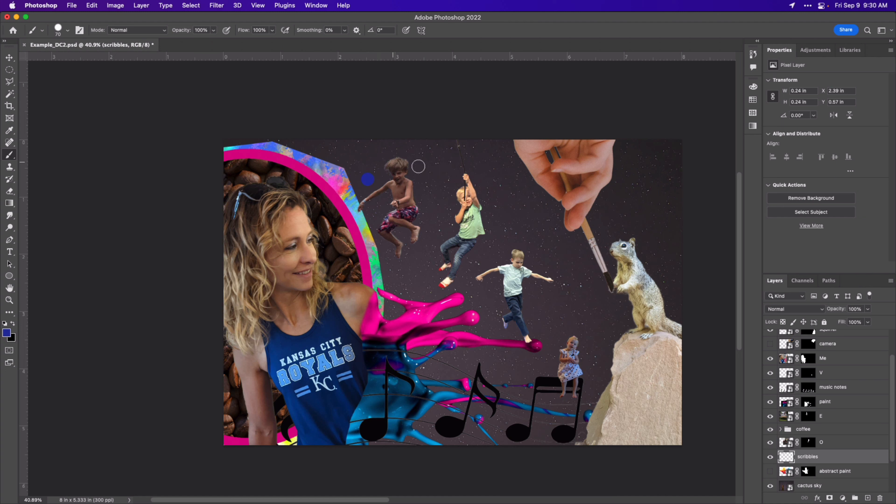
click(424, 200)
shift+click(568, 273)
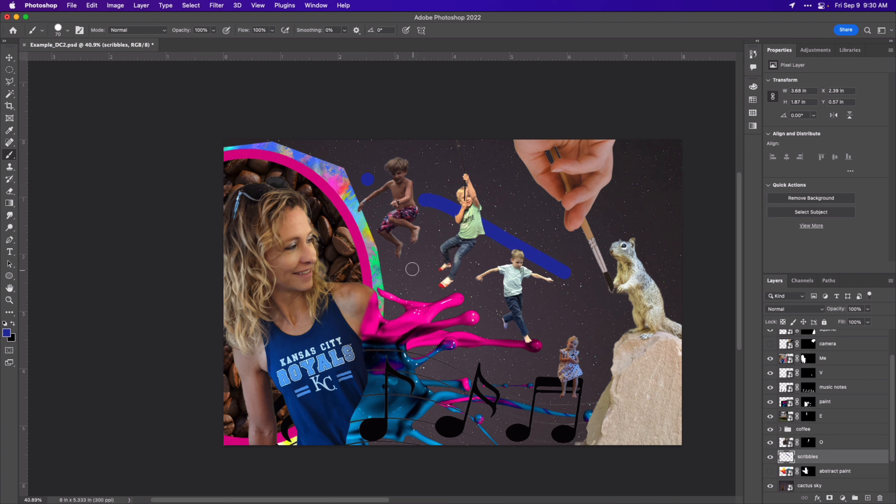
click(415, 242)
shift+click(603, 369)
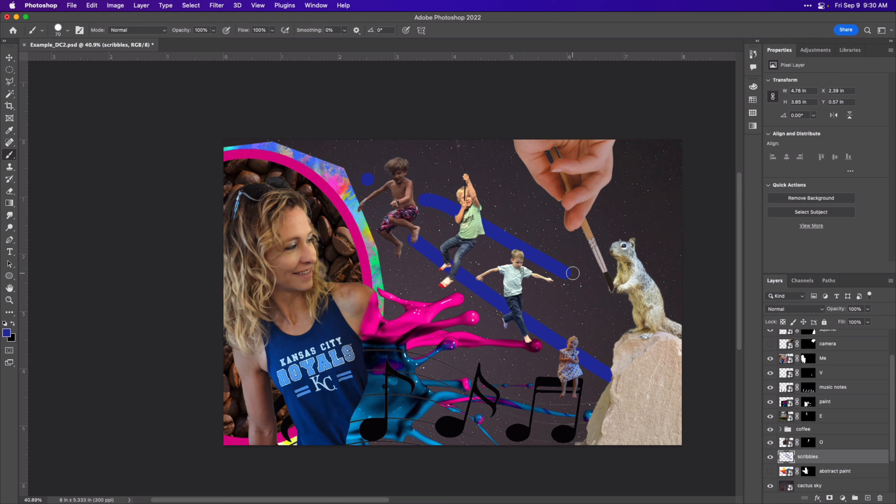
key(super+z)
key(super+z)
key(super+z)
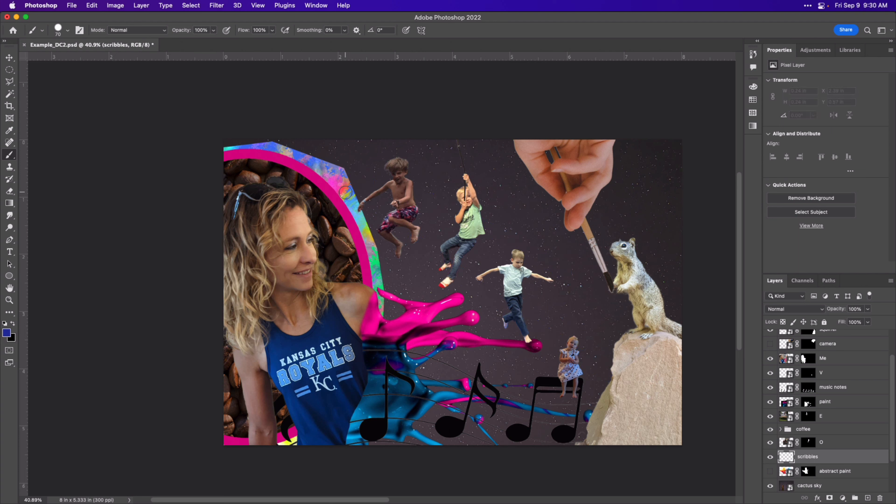
Paint a blue zigzag about 5.36 by 4.61 in, using an 80 px brush, behind the children from the arch to the rock.
key(bracketright)
mouse_move(351, 183)
mouse_down()
mouse_move(375, 245)
mouse_move(472, 253)
mouse_move(520, 272)
mouse_move(588, 402)
mouse_up()
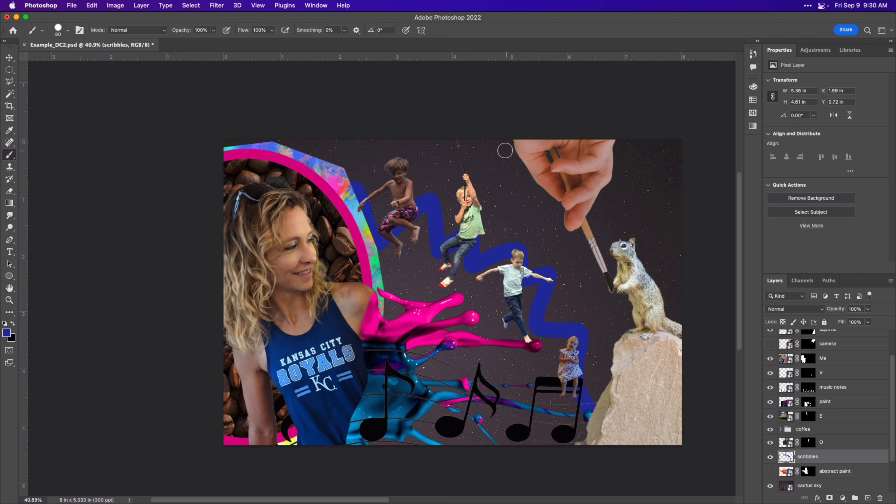
Apply the Basics blue-to-black gradient preset to the scribbles layer as a clipped gradient fill.
click(753, 126)
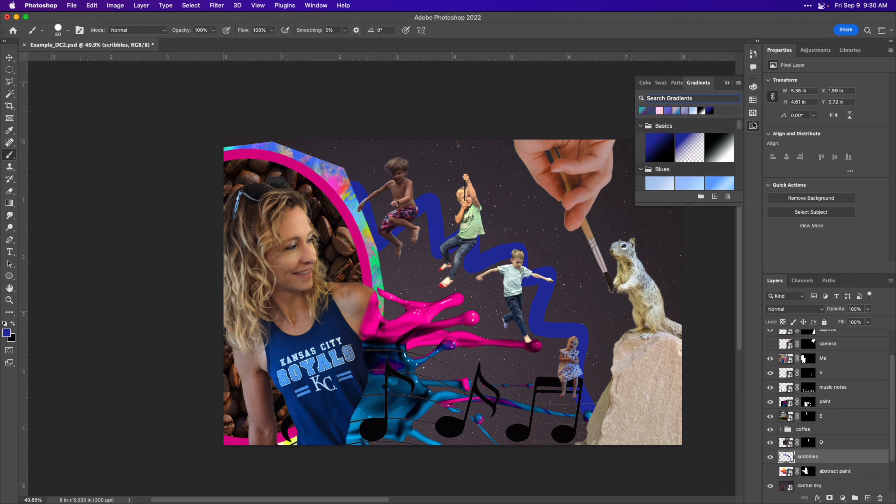
click(317, 5)
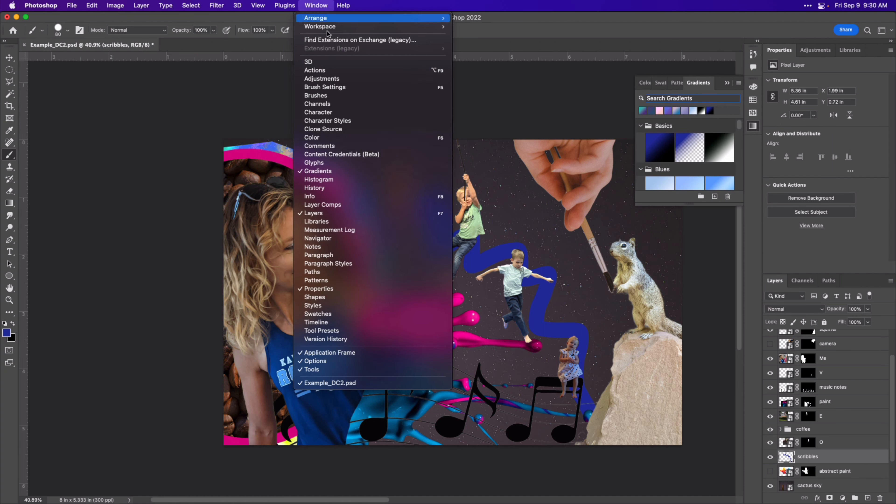
click(742, 171)
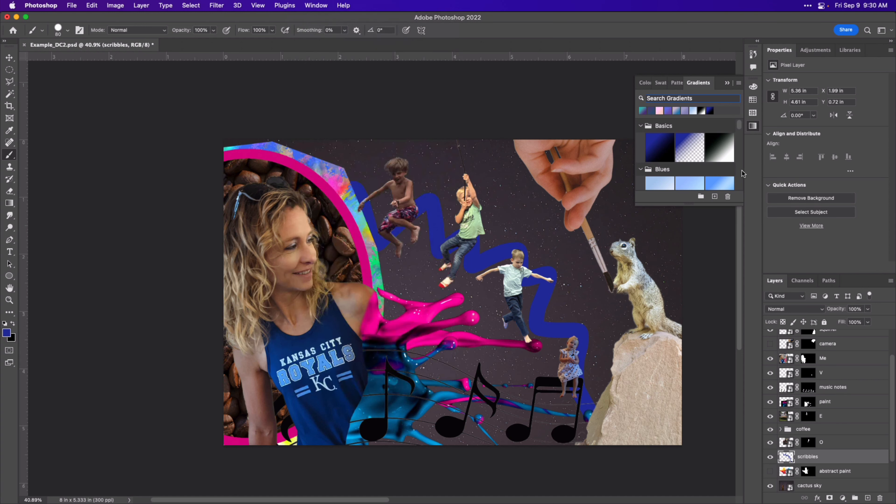
click(666, 155)
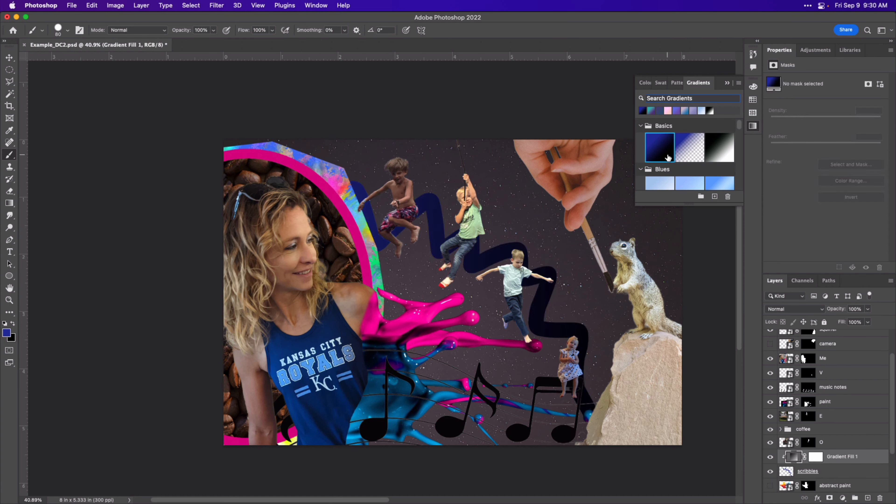
Try several presets from the Blues gradients on the zigzag's gradient fill and settle on the teal-to-purple one.
scroll(690, 187, down, 3)
scroll(690, 186, down, 4)
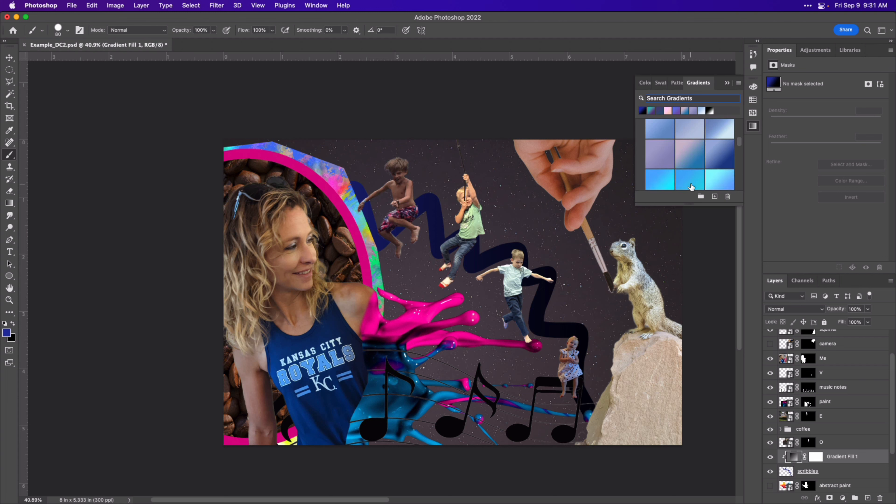
click(690, 187)
scroll(690, 187, down, 2)
click(662, 160)
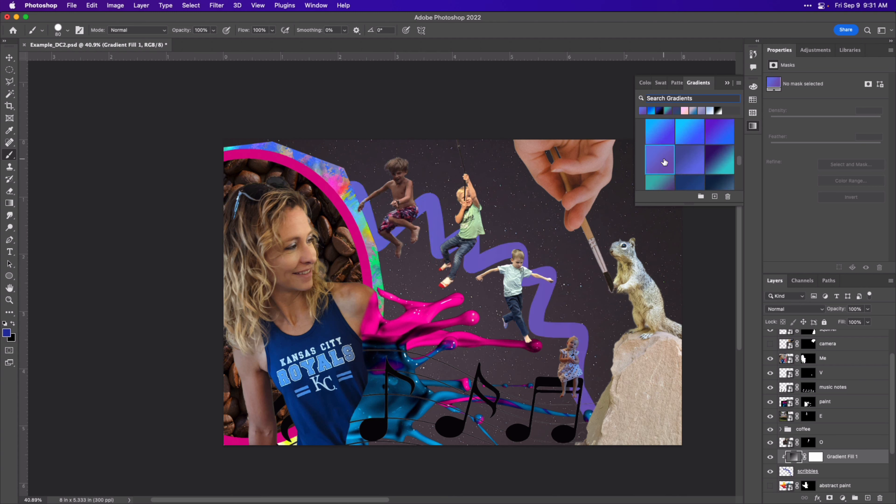
scroll(661, 157, down, 2)
click(659, 145)
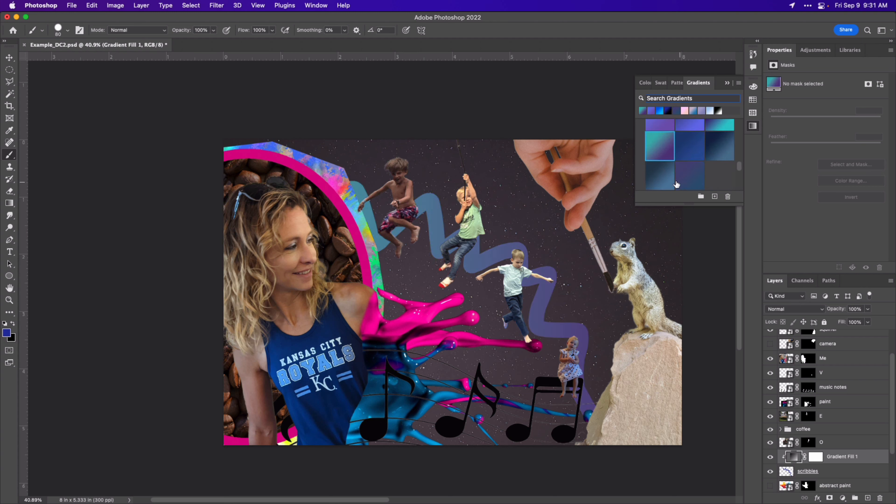
scroll(690, 148, up, 2)
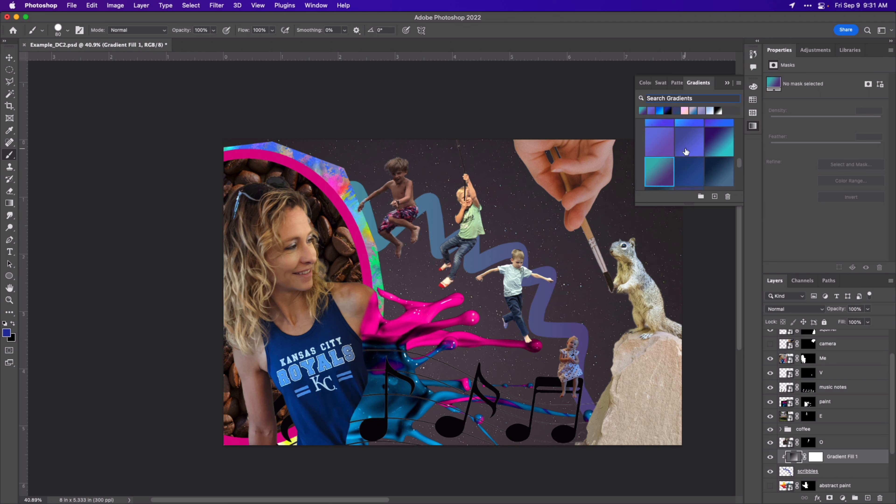
click(717, 144)
click(656, 173)
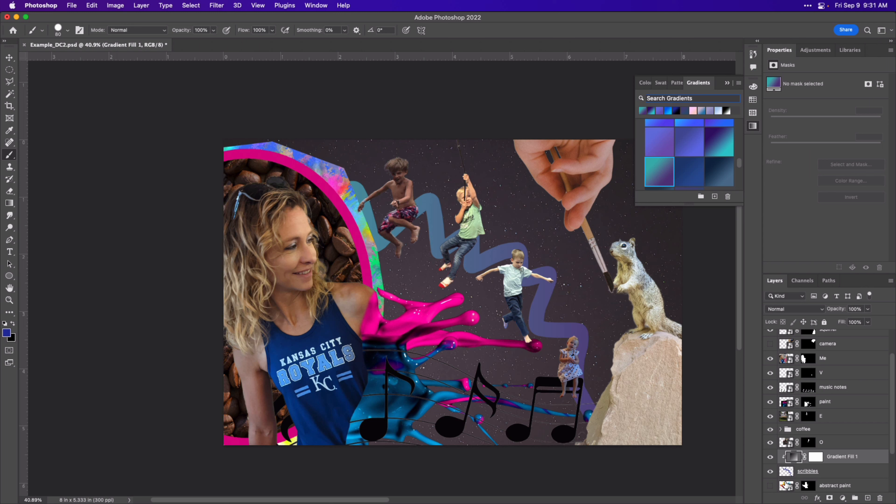
mouse_move(776, 502)
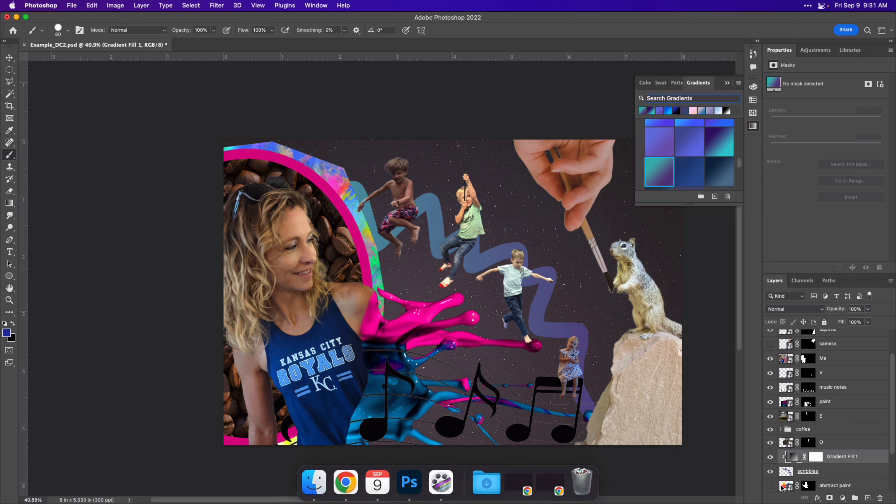
Collapse the gradient presets and add a new empty layer above the zigzag's gradient fill.
click(727, 85)
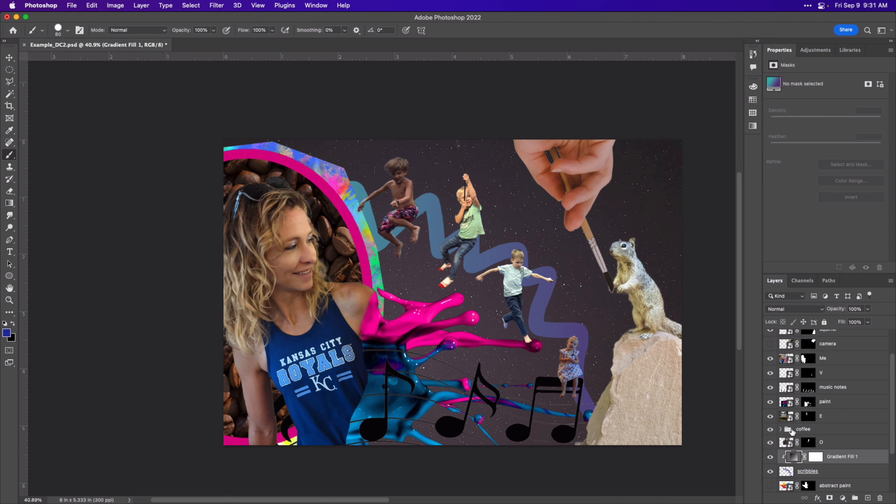
click(867, 498)
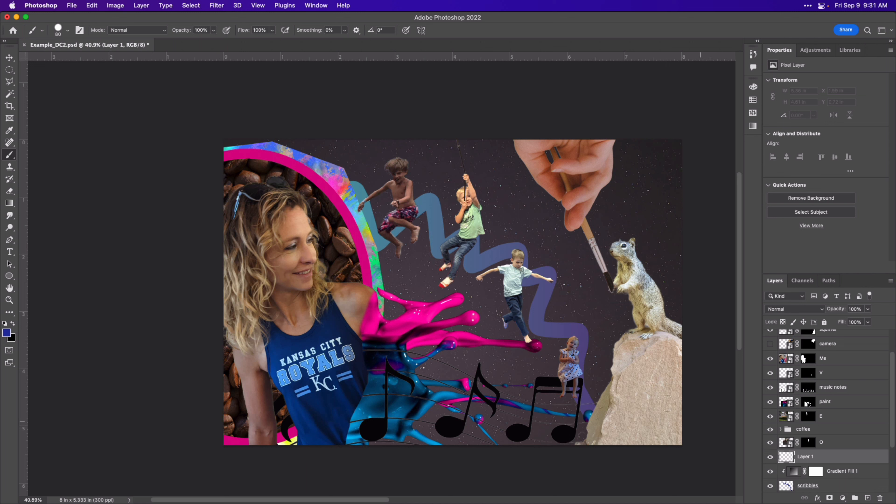
scroll(838, 468, down, 2)
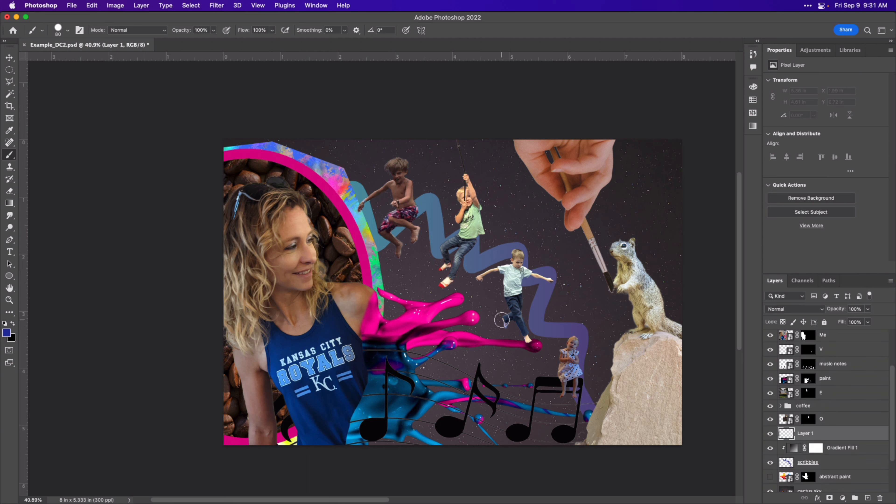
Reduce the brush size to 35 px and set the foreground color to light blue #86c0e4.
key(bracketleft)
key(bracketleft)
click(6, 334)
drag(439, 174, 531, 139)
click(467, 225)
drag(650, 238, 647, 214)
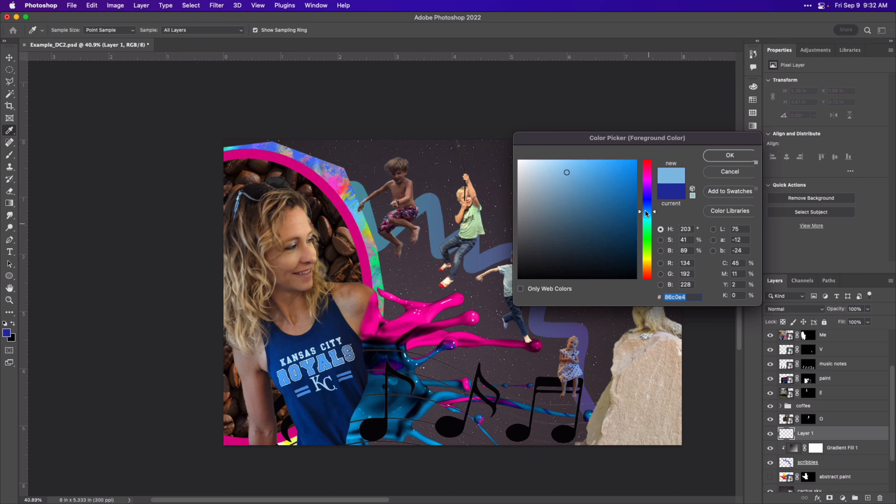
click(721, 154)
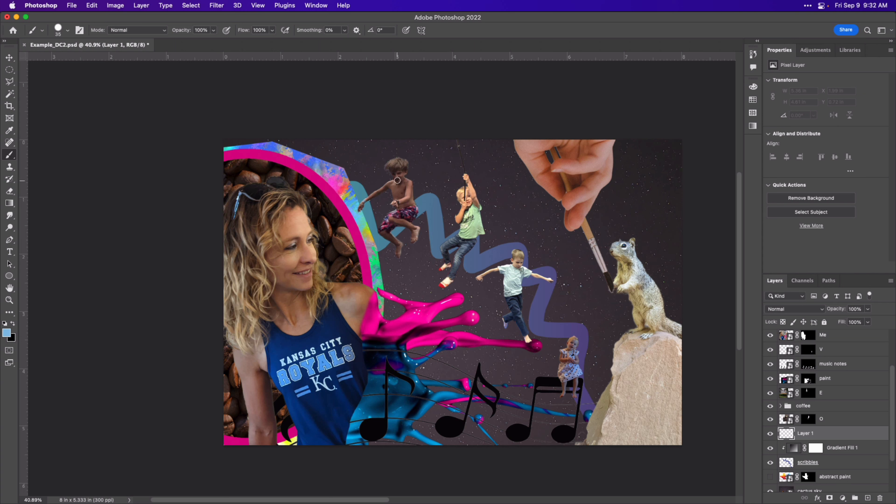
Paint light-blue diagonal accent strokes around the three boys, covering about 2.47 by 3.14 in, and undo any stray strokes.
mouse_move(400, 169)
mouse_down()
mouse_move(438, 193)
mouse_move(403, 191)
mouse_move(427, 199)
mouse_move(419, 215)
mouse_move(393, 229)
mouse_move(440, 251)
mouse_up()
key(super+z)
mouse_move(399, 221)
mouse_down()
mouse_move(438, 248)
mouse_move(425, 239)
mouse_move(430, 260)
mouse_up()
key(super+z)
mouse_move(474, 198)
mouse_down()
mouse_move(507, 143)
mouse_move(483, 176)
mouse_up()
key(super+z)
drag(478, 206, 507, 179)
drag(479, 223, 503, 206)
drag(471, 249, 494, 239)
mouse_move(452, 276)
mouse_down()
mouse_move(486, 259)
mouse_move(468, 287)
mouse_move(485, 298)
mouse_up()
mouse_move(514, 304)
mouse_down()
mouse_move(494, 294)
mouse_move(509, 287)
mouse_move(501, 306)
mouse_move(513, 305)
mouse_move(488, 334)
mouse_move(517, 333)
mouse_up()
key(super+z)
key(super+z)
key(super+z)
key(super+z)
key(super+z)
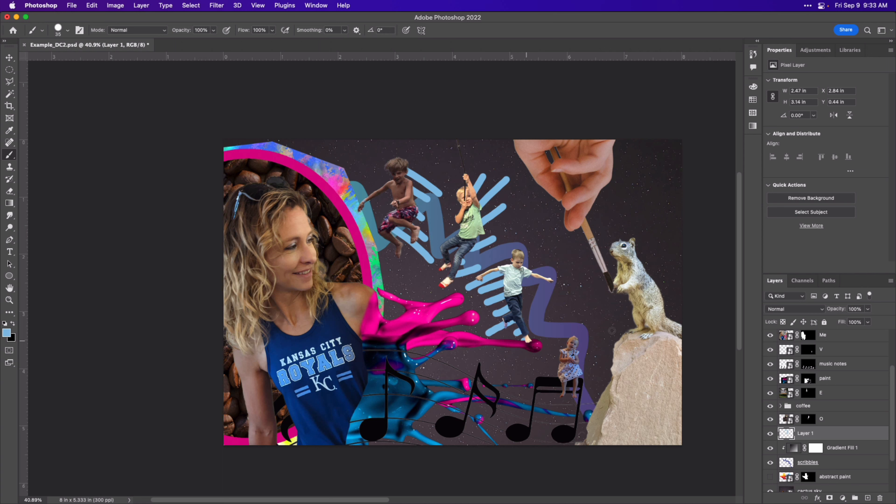
Paint short light-blue strokes radiating around the little girl, extending the painted area to about 3.85 by 3.57 in.
drag(587, 365, 603, 365)
mouse_move(586, 352)
mouse_down()
mouse_move(597, 352)
mouse_move(602, 332)
mouse_move(591, 338)
mouse_up()
key(super+z)
mouse_move(578, 329)
mouse_down()
mouse_move(577, 318)
mouse_move(537, 326)
mouse_move(553, 340)
mouse_move(551, 355)
mouse_move(550, 336)
mouse_move(540, 354)
mouse_up()
key(super+z)
key(super+z)
key(super+z)
key(super+z)
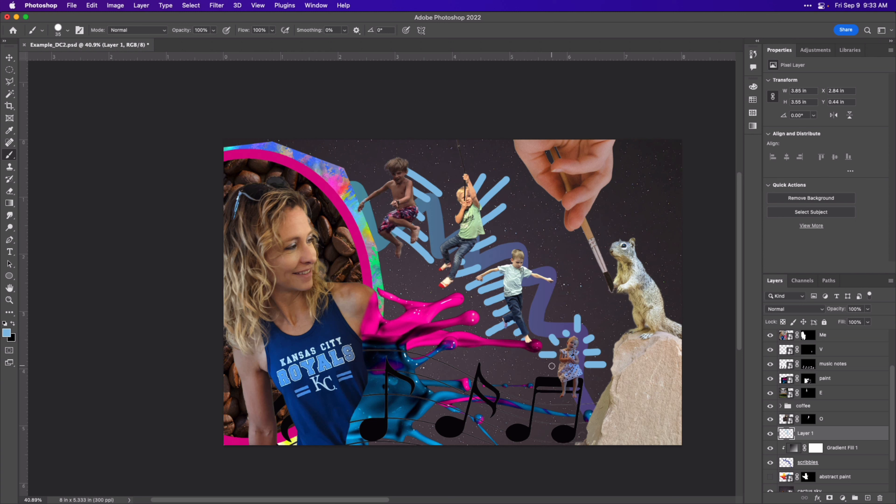
click(551, 366)
Switch to the Spatter Bot brush from Kyle's Spatter Brushes in the Special Effects Brushes, at 284 px.
right_click(571, 181)
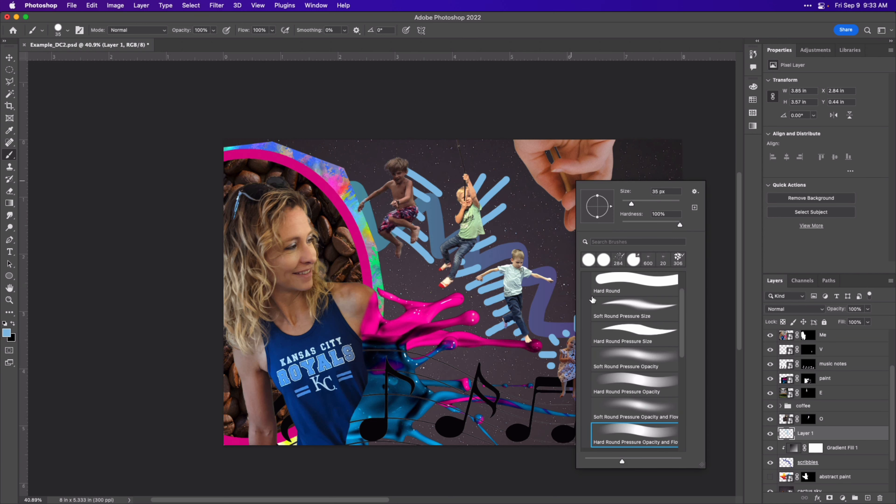
scroll(591, 298, up, 3)
click(587, 279)
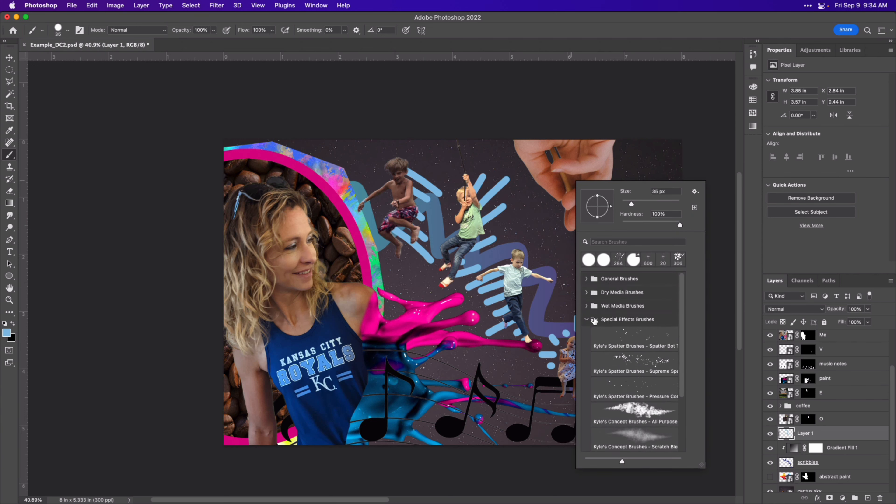
scroll(633, 394, down, 4)
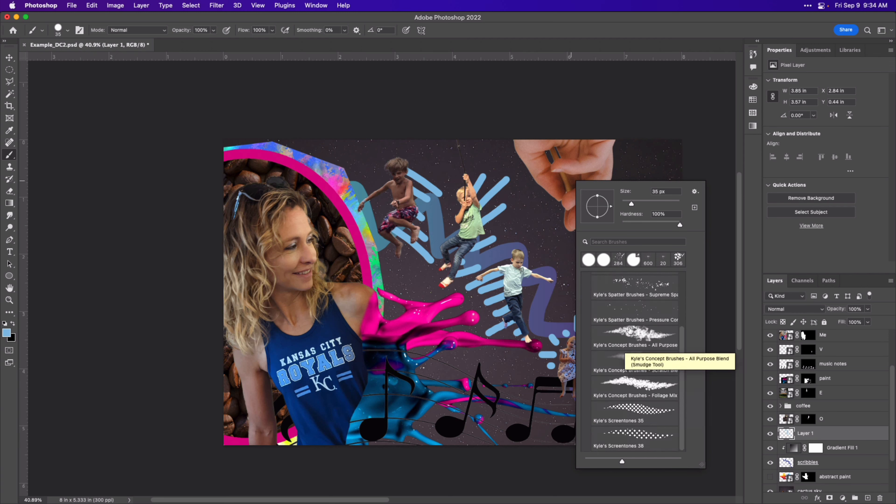
scroll(627, 315, up, 3)
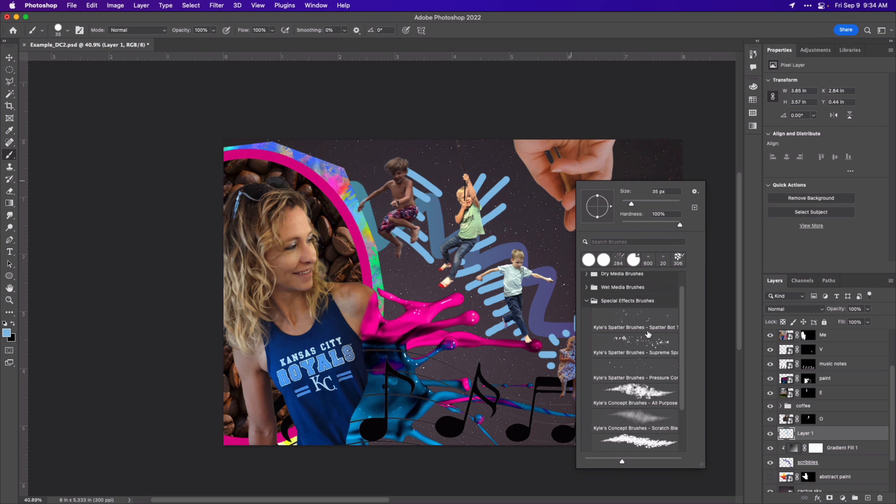
click(648, 333)
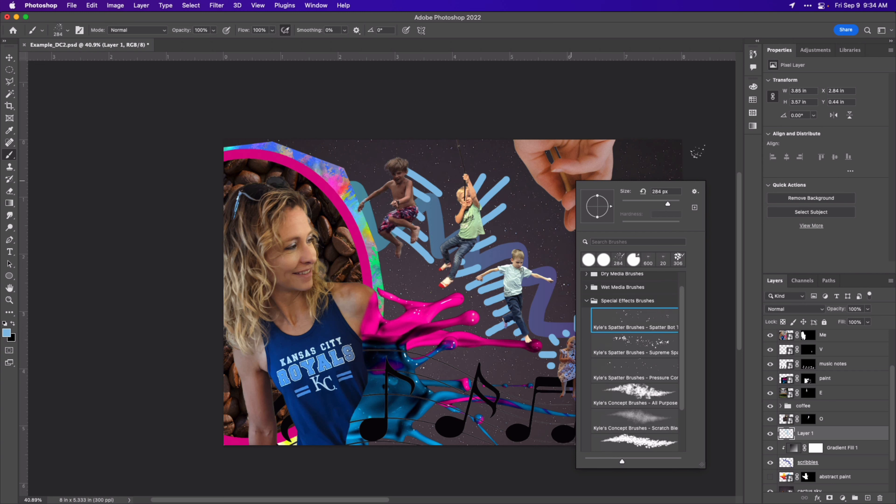
click(713, 165)
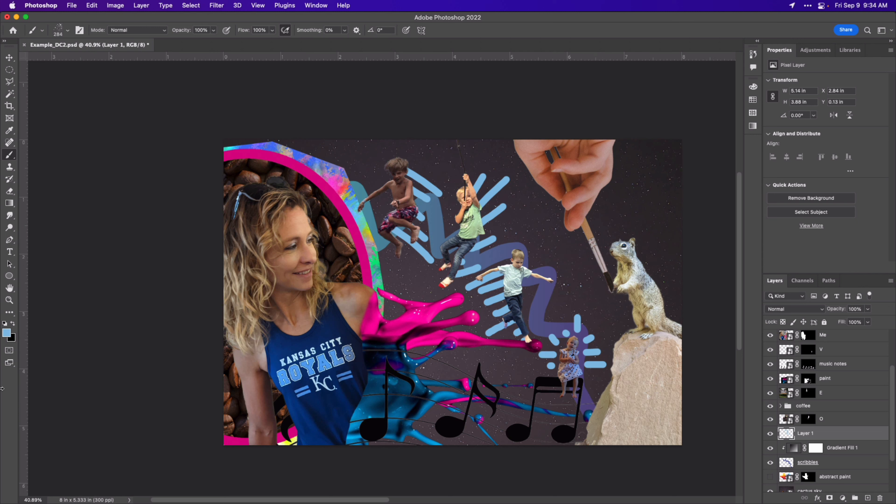
Sample magenta from the paint splash as the foreground color and paint spatter around the squirrel and the paintbrush tip.
click(6, 333)
click(402, 326)
click(741, 156)
mouse_move(629, 241)
mouse_down()
mouse_move(648, 245)
mouse_move(674, 274)
mouse_move(667, 299)
mouse_up()
mouse_move(630, 240)
mouse_down()
mouse_move(650, 250)
mouse_move(653, 276)
mouse_move(624, 226)
mouse_move(607, 249)
mouse_move(669, 313)
mouse_move(684, 314)
mouse_move(670, 286)
mouse_move(640, 266)
mouse_move(662, 274)
mouse_move(643, 262)
mouse_move(669, 311)
mouse_move(645, 341)
mouse_up()
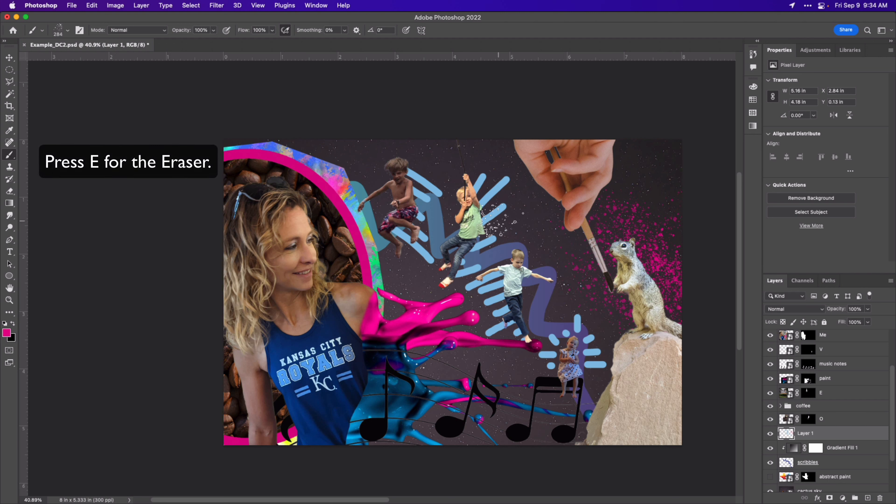
Erase stray magenta specks beside the paintbrush and rock with a 150 px eraser, undoing any unwanted erasing.
key(e)
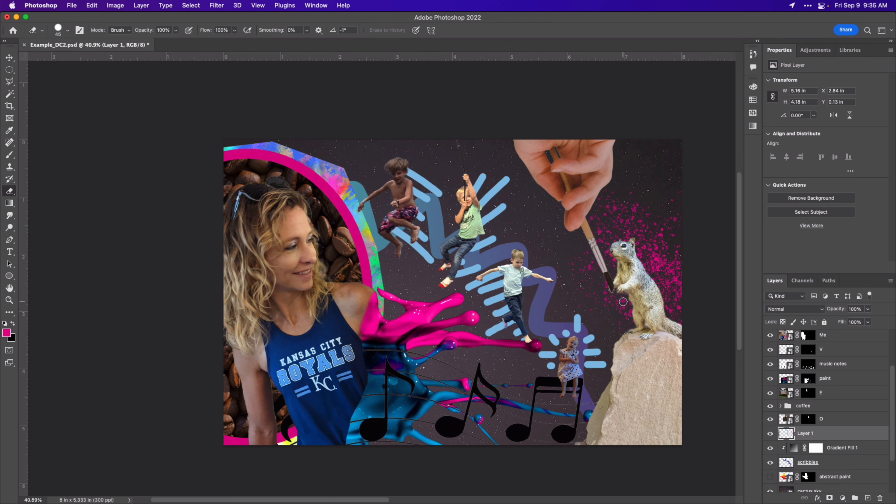
key(bracketright)
key(bracketright)
key(bracketright)
key(bracketright)
key(bracketright)
key(bracketright)
key(bracketright)
drag(616, 339, 596, 317)
key(super+z)
Rename the layer with the accent strokes and spatter, beginning its name with "sp".
double_click(804, 434)
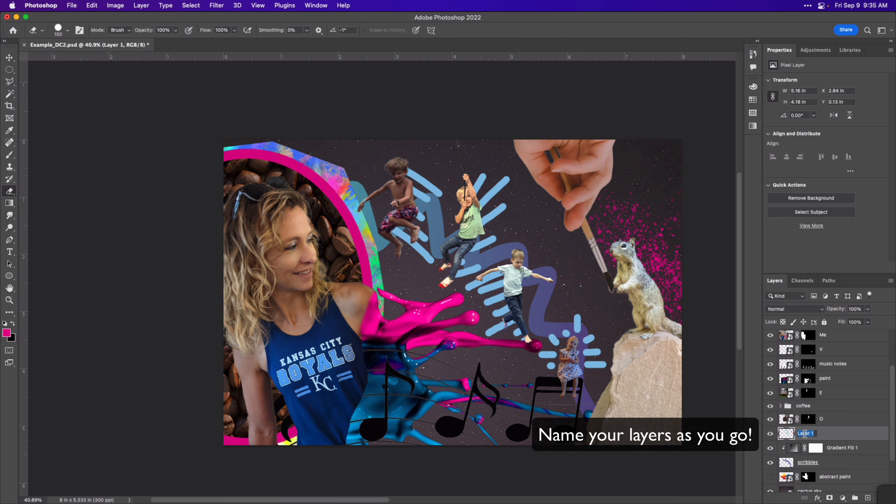
text(sp)
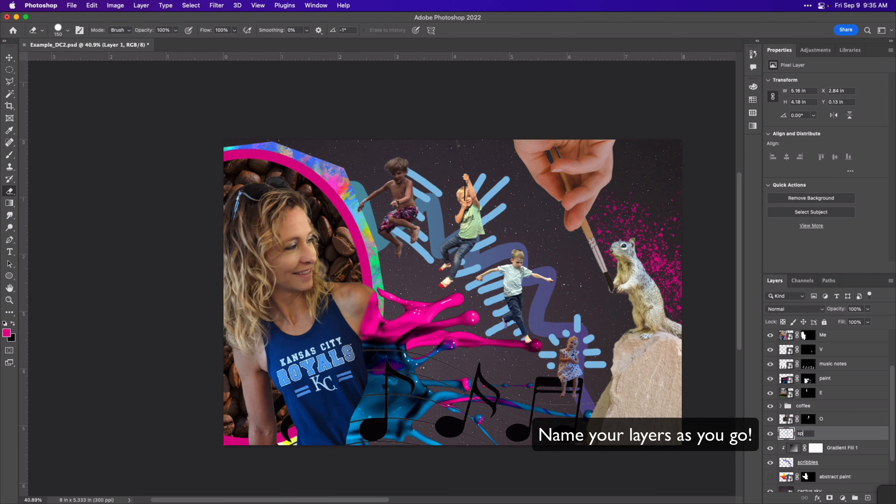